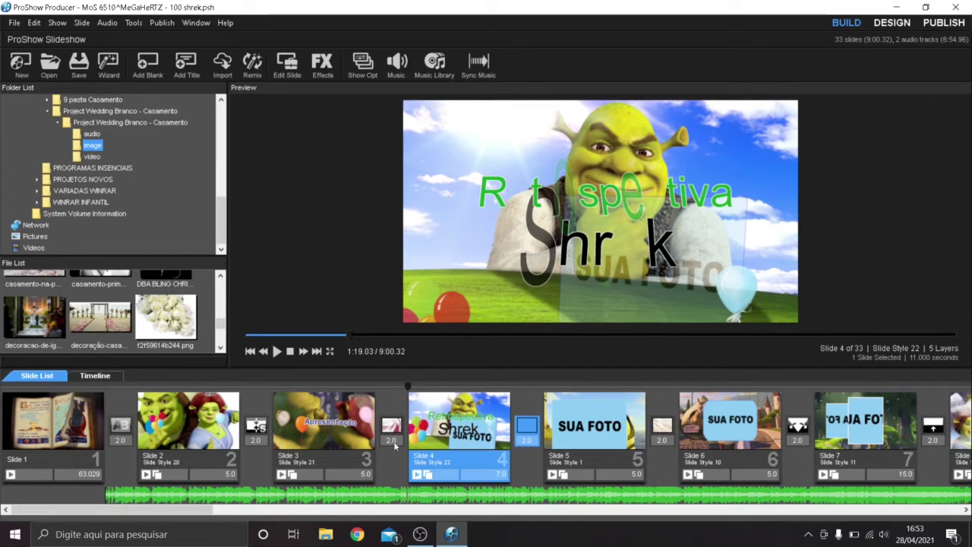
# Open the options of slide 4 and look through its layers to identify the photo placeholder
pyautogui.doubleClick(467, 437)
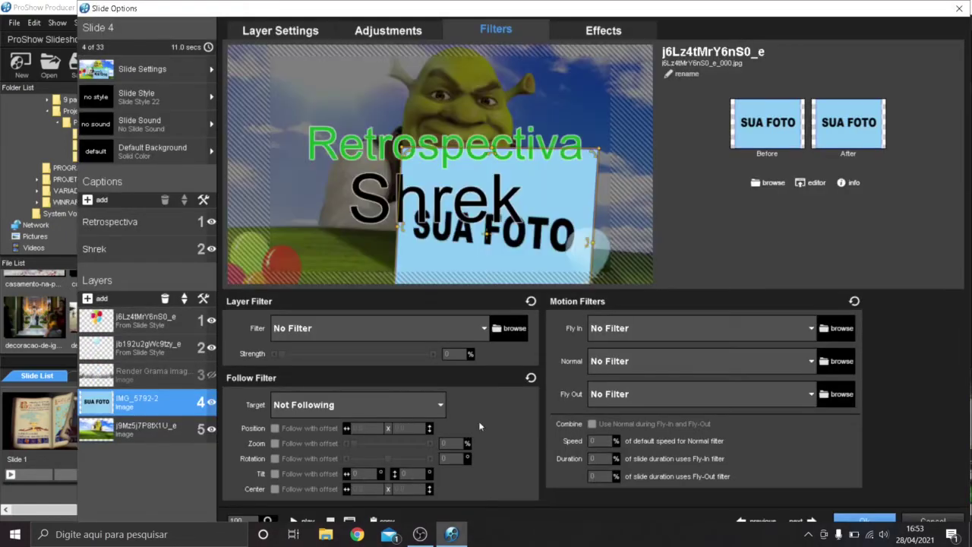
pyautogui.click(958, 8)
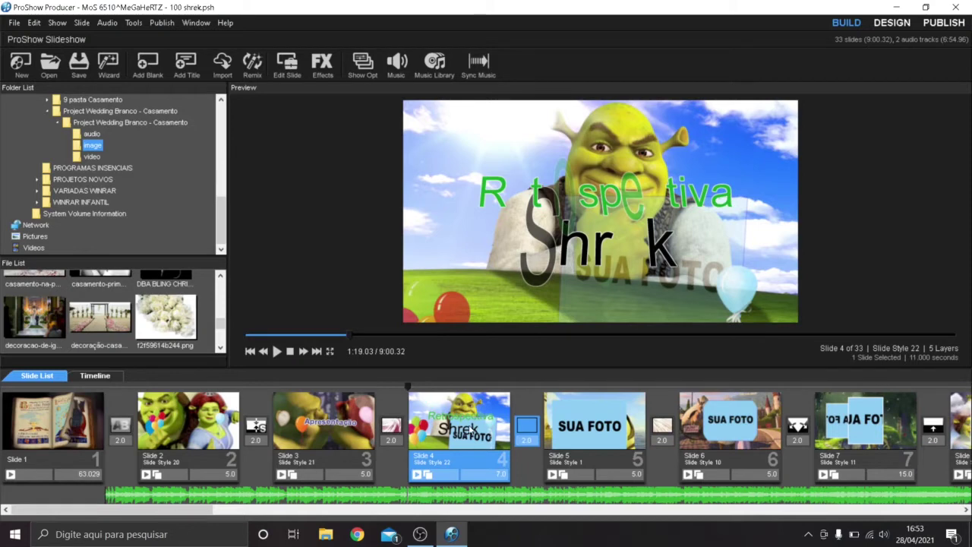
pyautogui.doubleClick(468, 426)
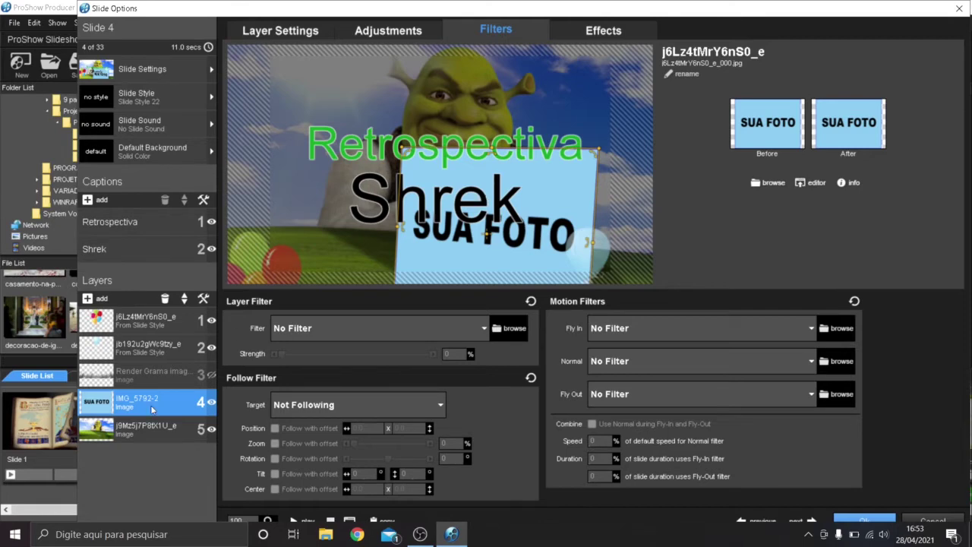
pyautogui.click(146, 357)
pyautogui.click(142, 325)
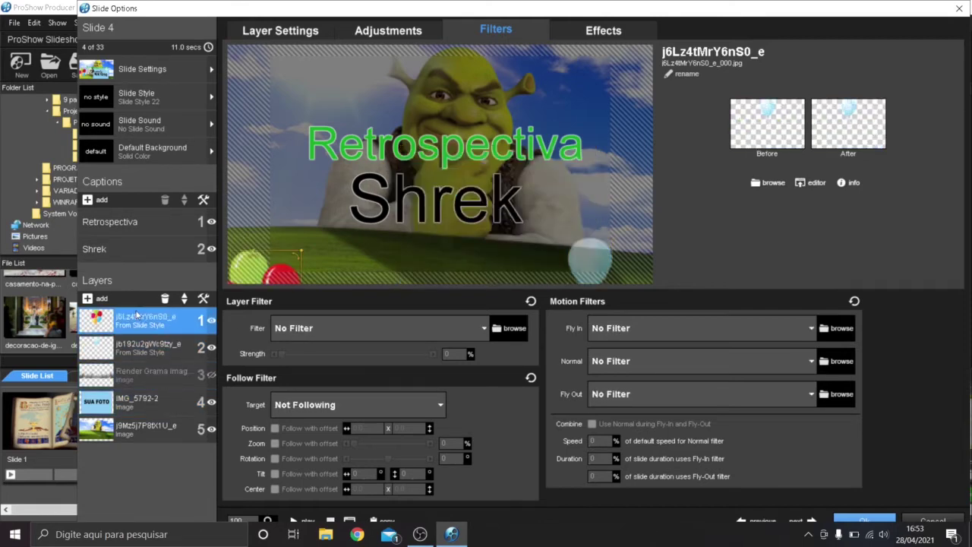
pyautogui.click(145, 357)
pyautogui.press('Down')
pyautogui.press('Down')
pyautogui.press('Down')
pyautogui.press('Down')
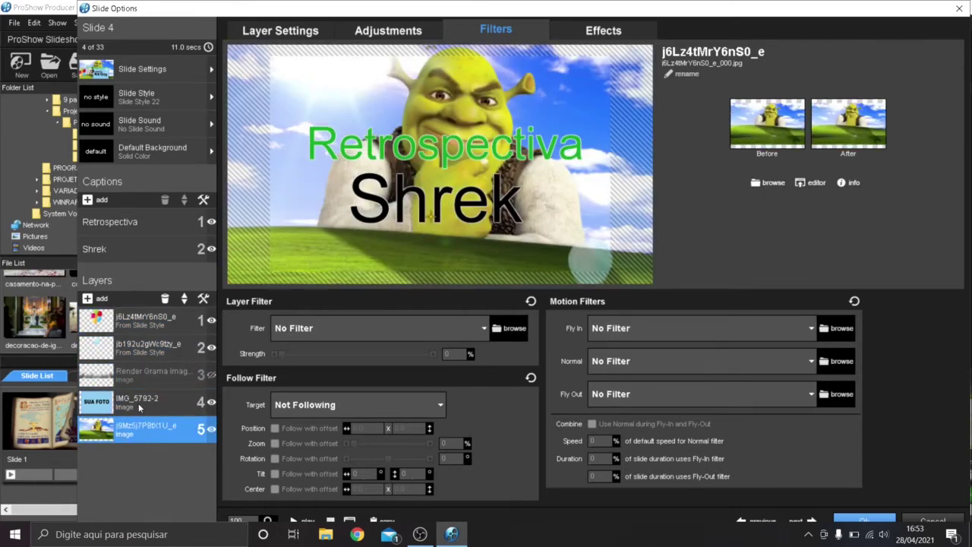
# Replace the SUA FOTO placeholder in slide 4's layer IMG_5792-2 with the image 1 (1)_000 from the 100 Projeto Shrek image folder
pyautogui.click(142, 407)
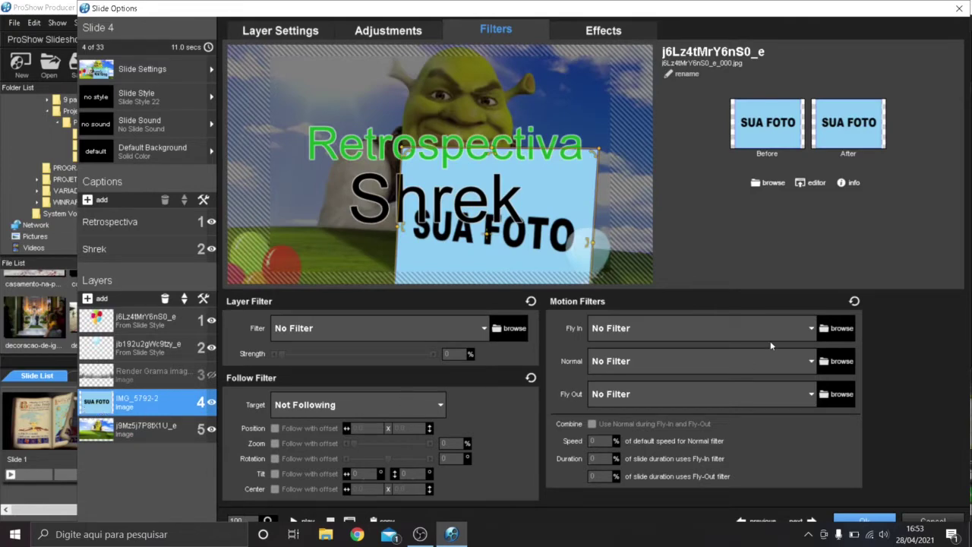
pyautogui.click(768, 183)
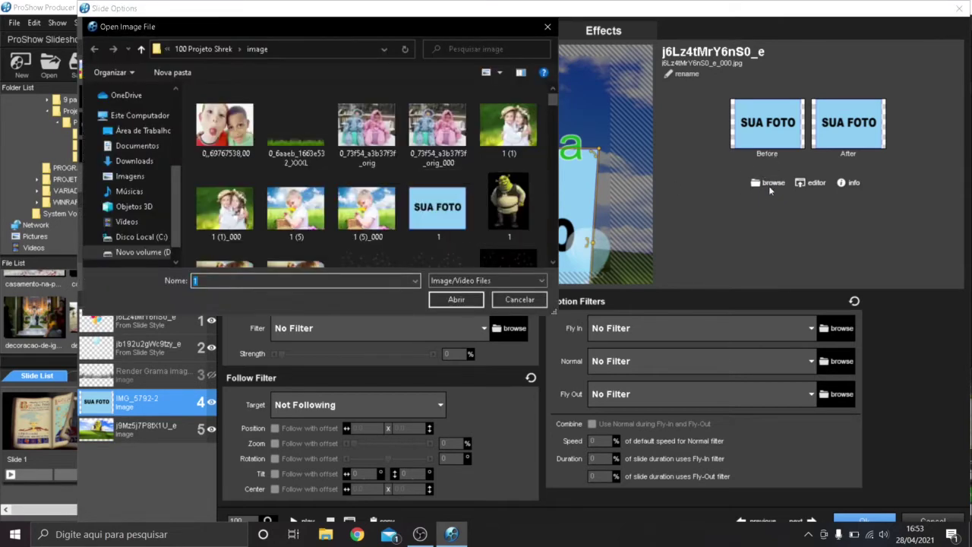
pyautogui.scroll(-3, 318, 154)
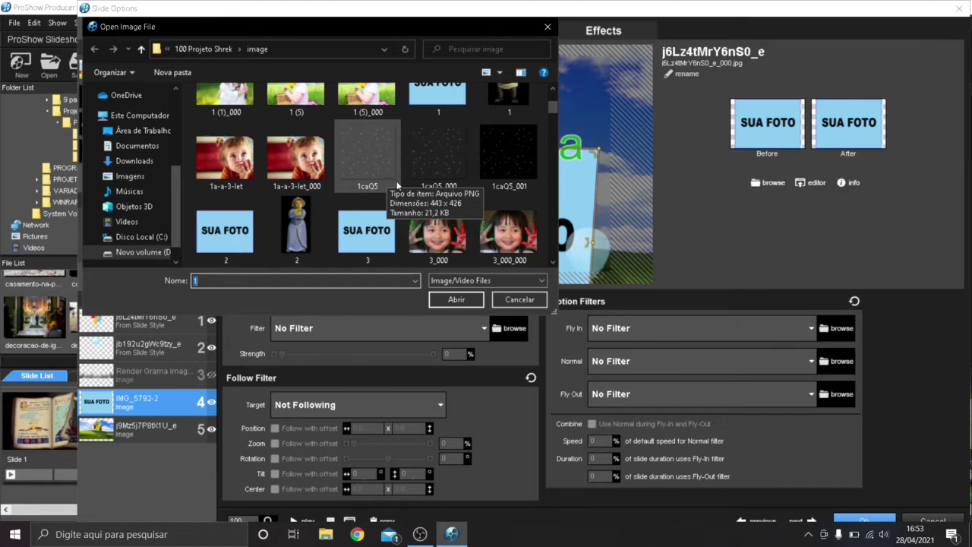
pyautogui.scroll(1, 396, 188)
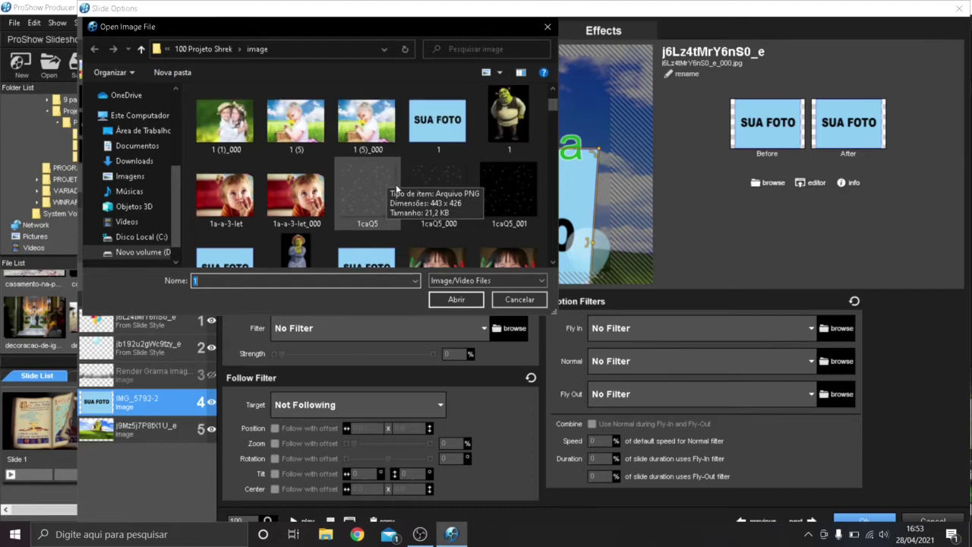
pyautogui.click(223, 123)
pyautogui.doubleClick(222, 122)
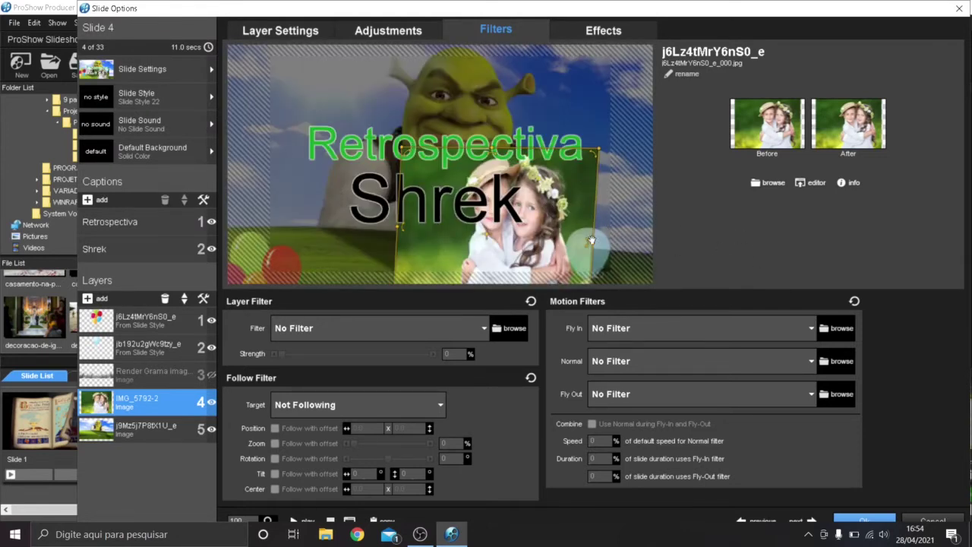
# Shift the girls' photo slightly up and to the left on slide 4, accept the change and preview the show from there
pyautogui.click(388, 31)
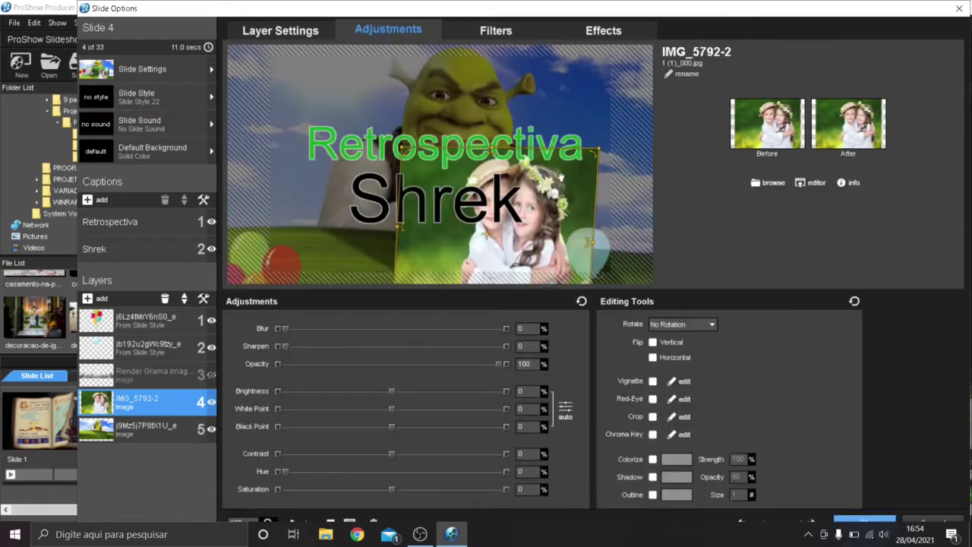
pyautogui.moveTo(594, 243); pyautogui.dragTo(568, 229)
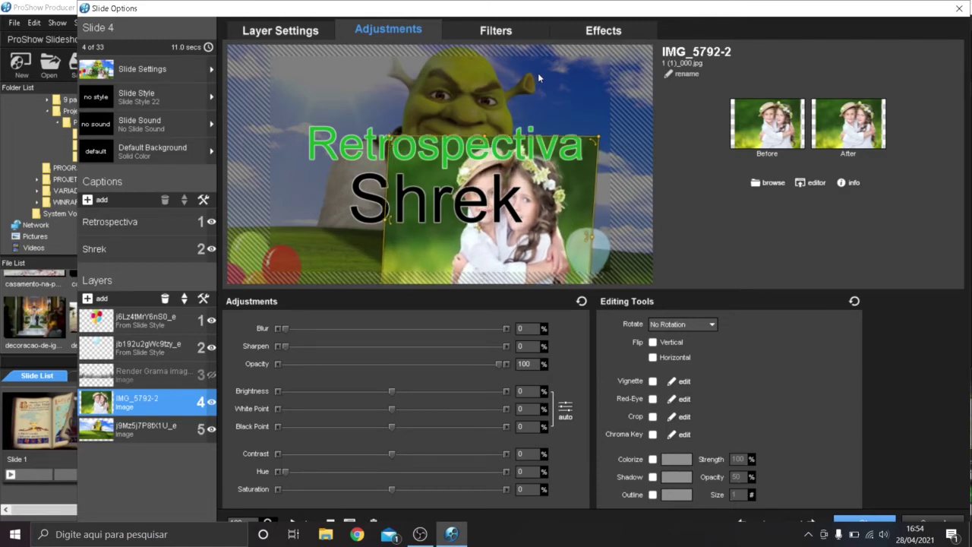
pyautogui.click(863, 519)
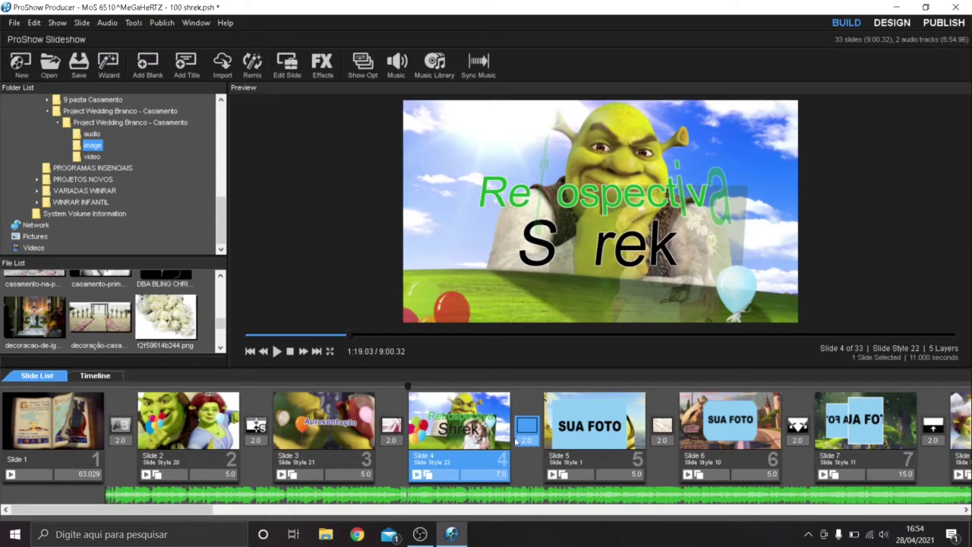
pyautogui.click(276, 352)
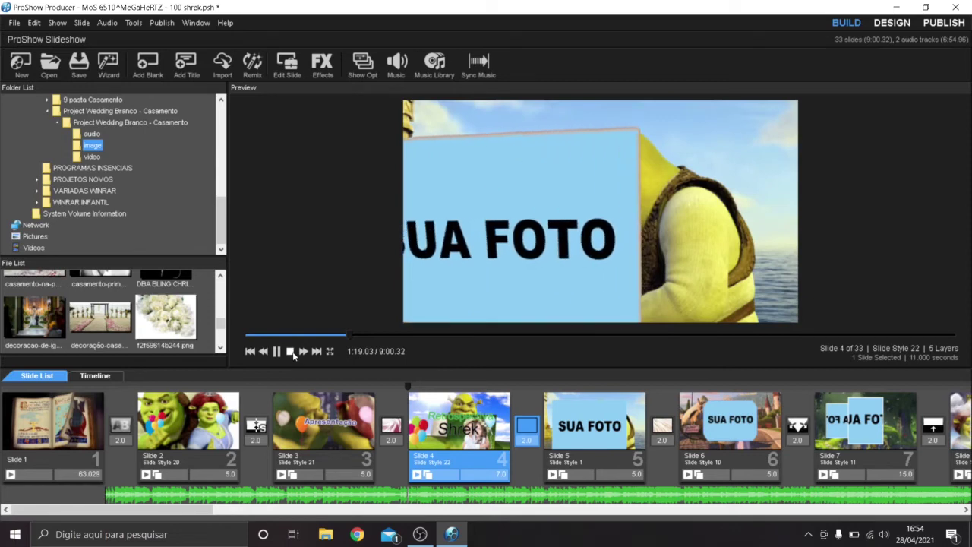
pyautogui.click(292, 351)
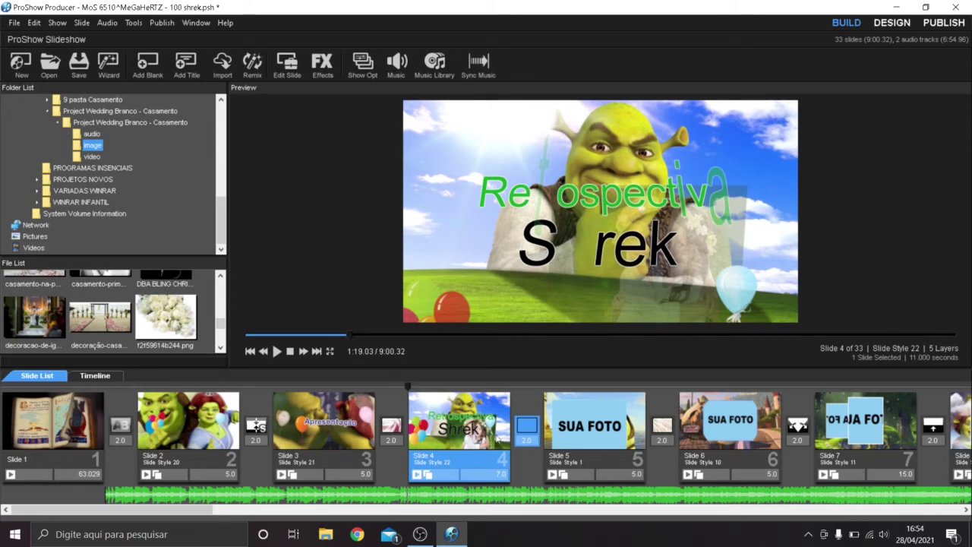
# Replace the placeholder in slide 5's "Your photo" layer with the image 1 (5).jpg
pyautogui.doubleClick(590, 430)
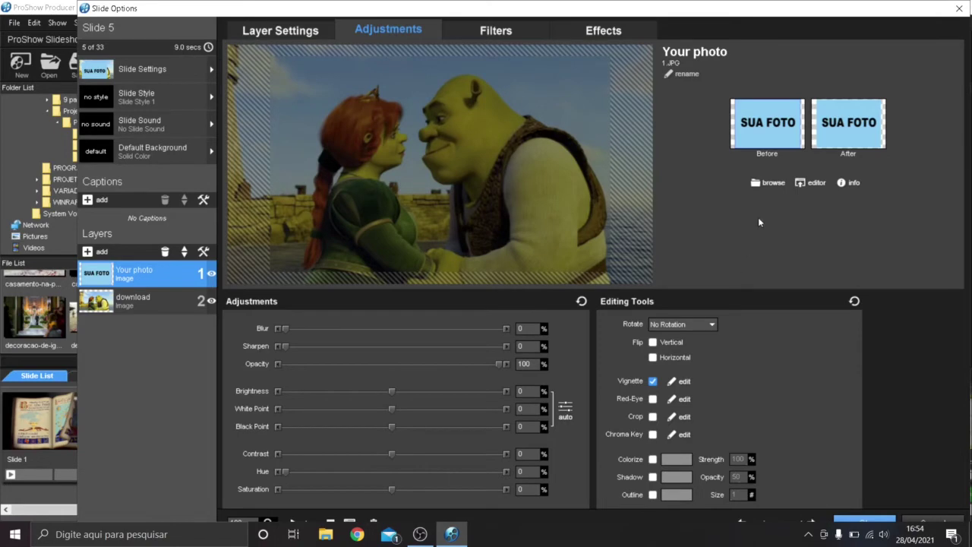
pyautogui.click(767, 183)
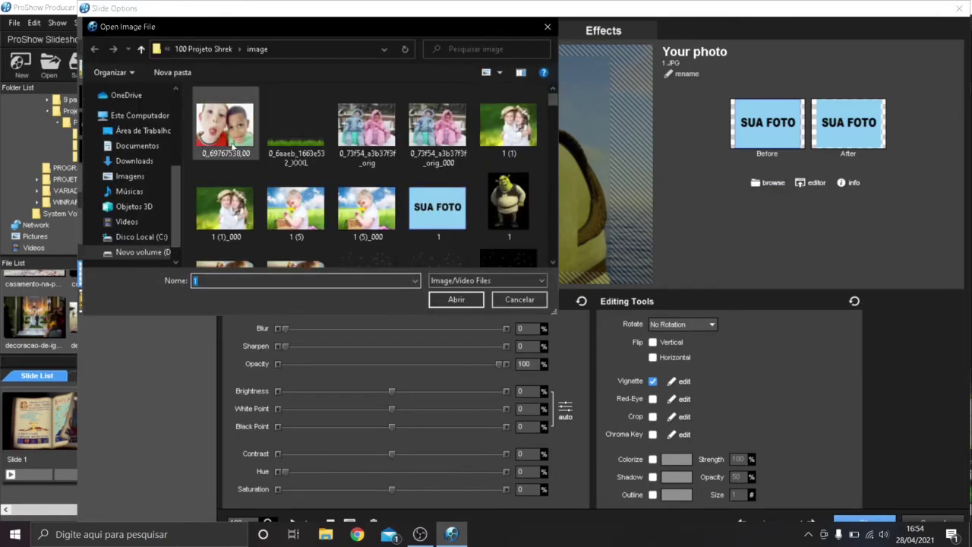
pyautogui.click(315, 210)
pyautogui.doubleClick(315, 210)
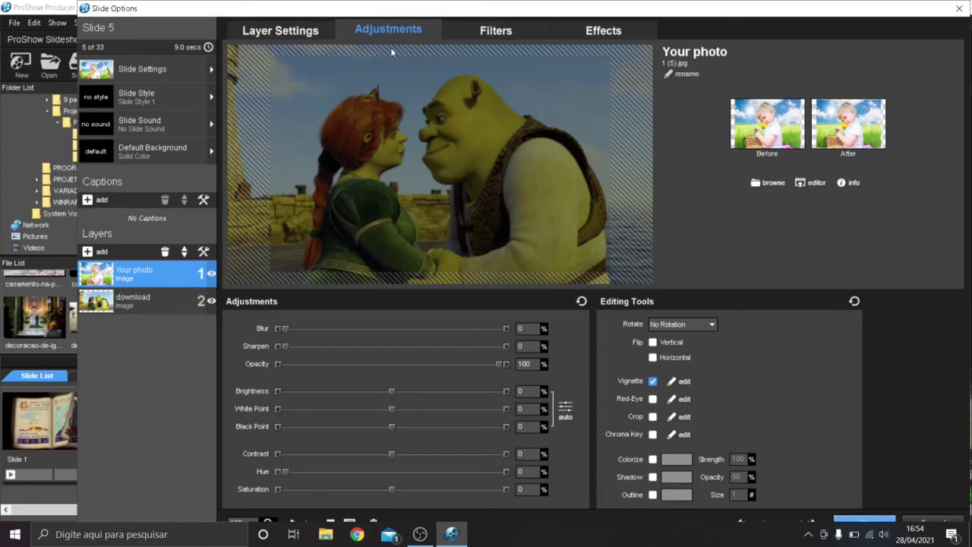
# Go on to slide 6 and replace the placeholder in Layer 1 with the image 0_73f54_a3b37f3f_orig
pyautogui.moveTo(408, 9); pyautogui.dragTo(382, 6)
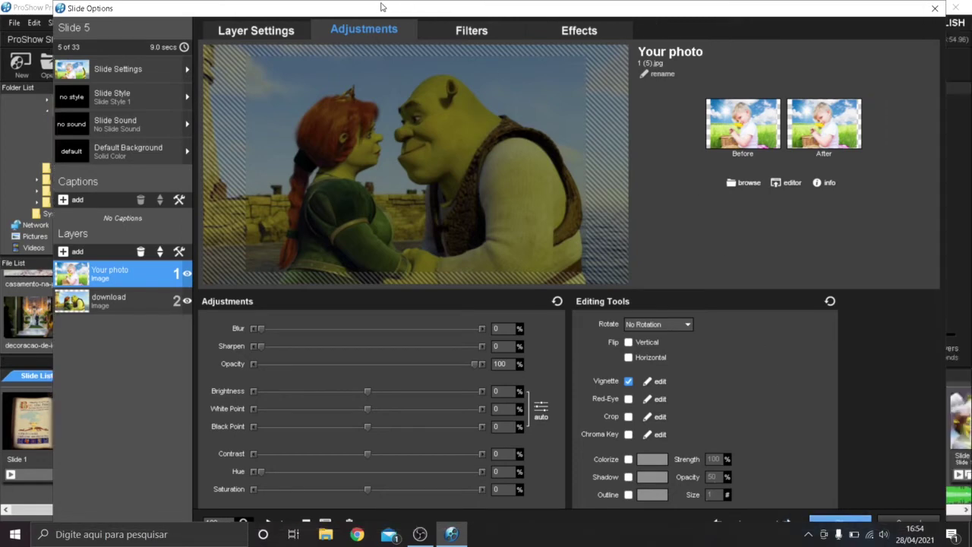
pyautogui.click(784, 521)
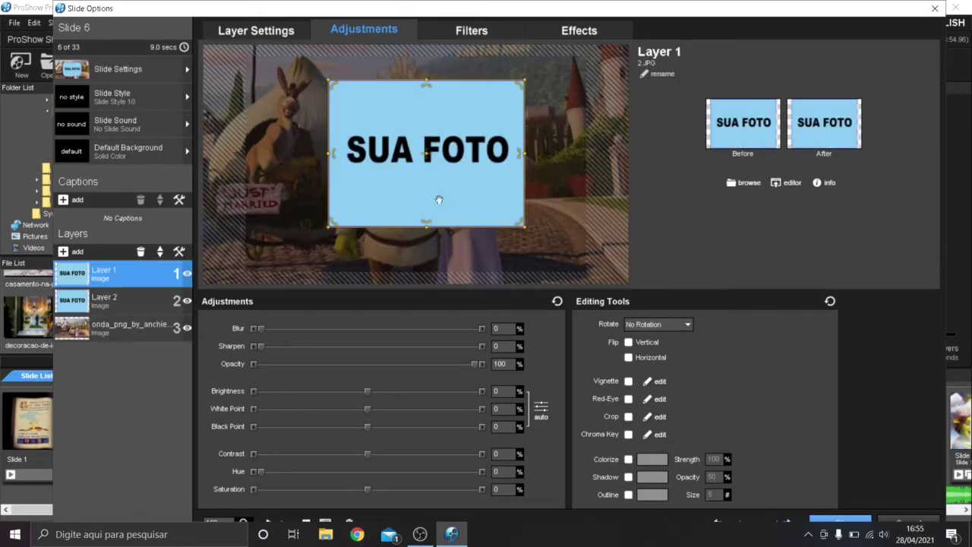
pyautogui.click(749, 183)
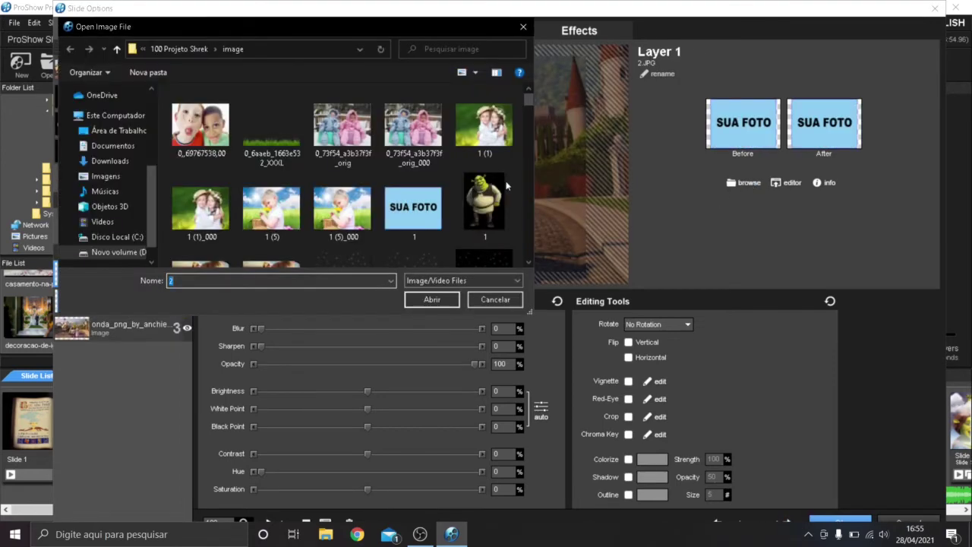
pyautogui.doubleClick(349, 137)
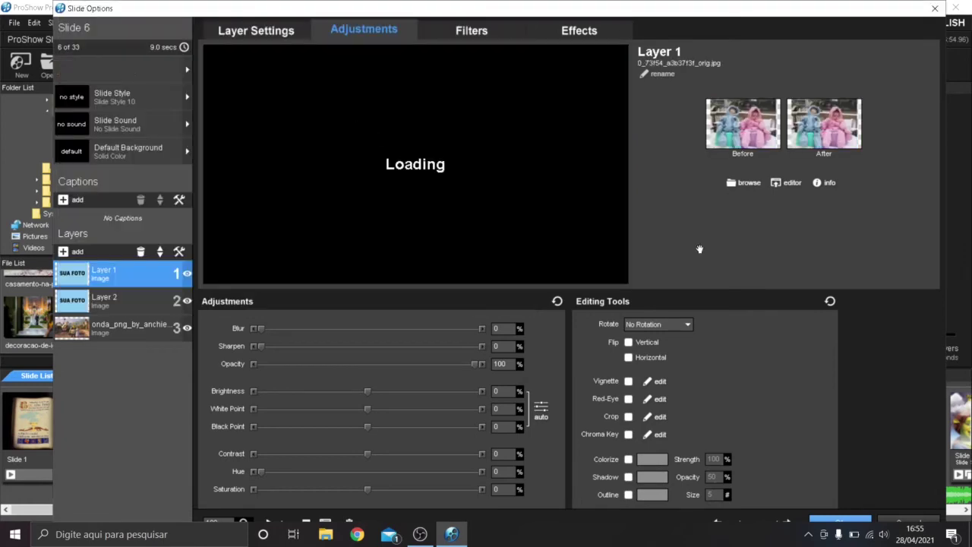
# Replace the placeholder in slide 6's Layer 2 with the image 1a-a-3-let_000.jpg and accept the slide changes
pyautogui.click(88, 302)
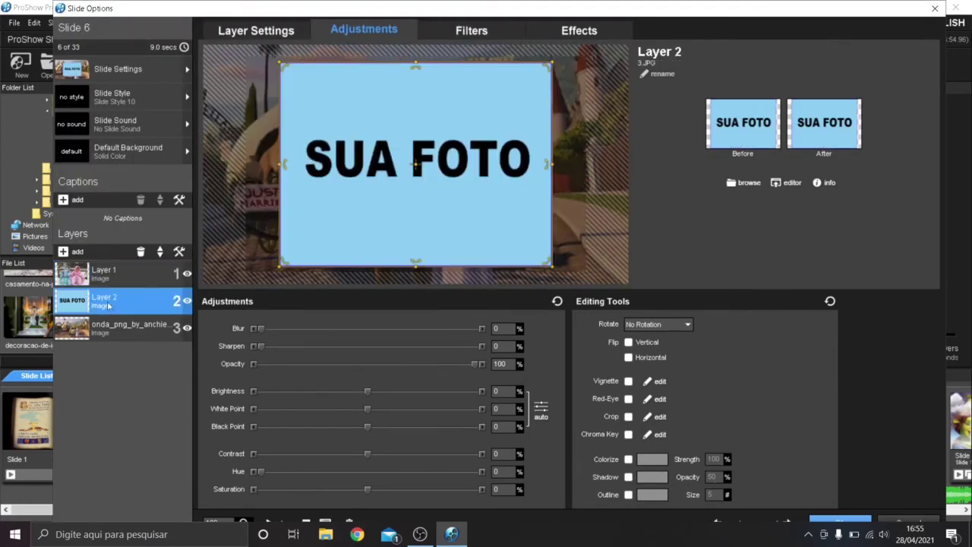
pyautogui.click(744, 182)
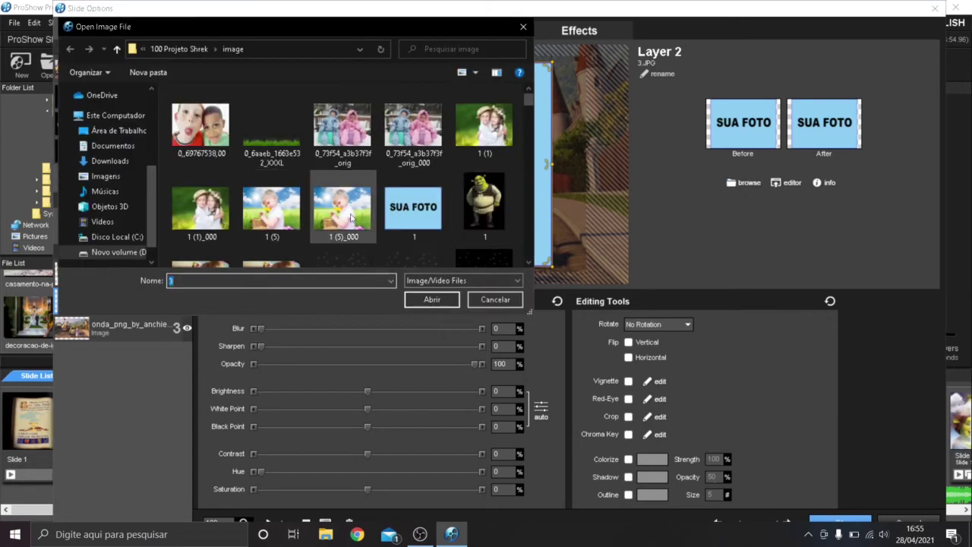
pyautogui.scroll(-1, 279, 205)
pyautogui.doubleClick(272, 230)
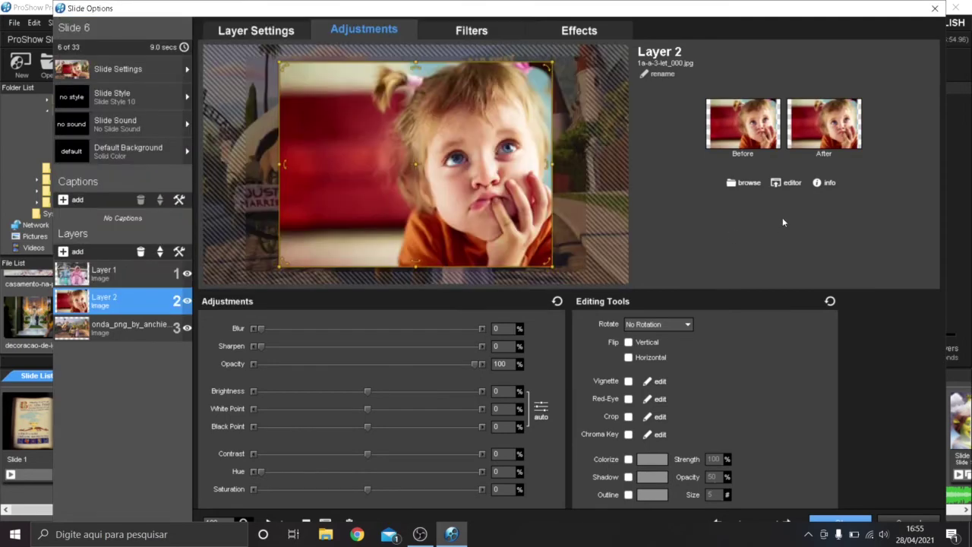
pyautogui.click(834, 520)
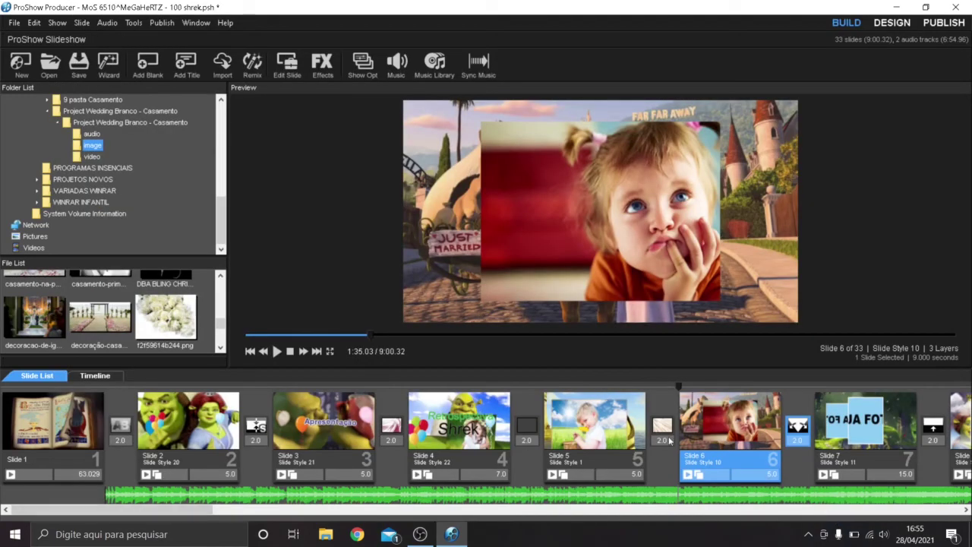